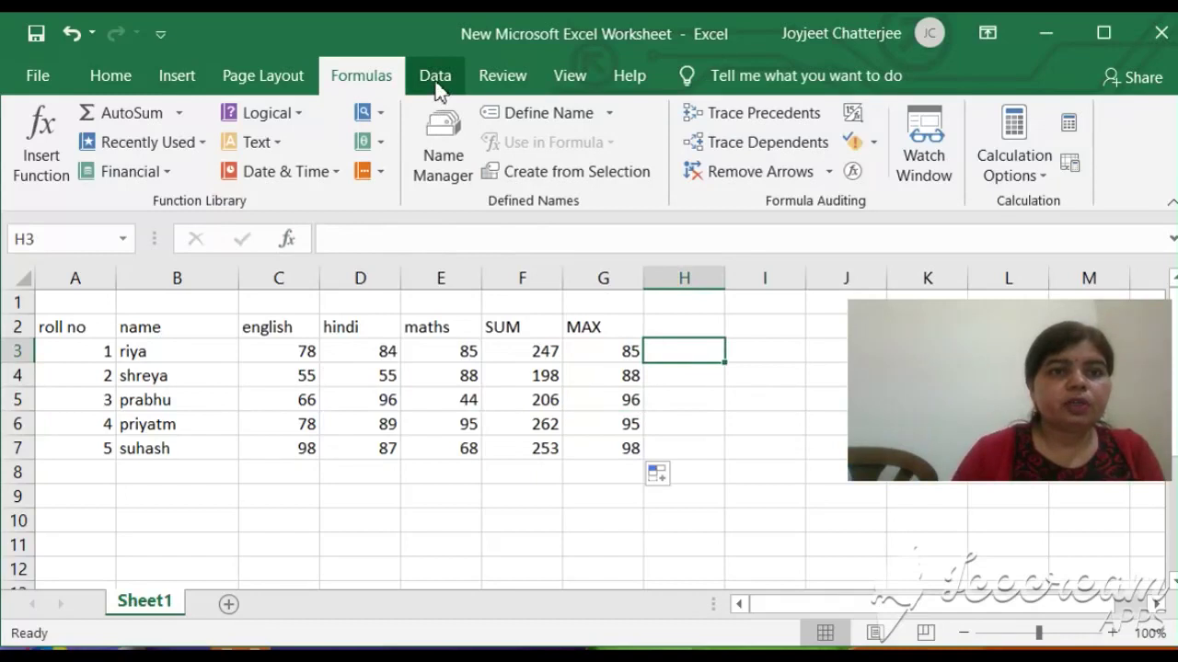
Bring up the data sorting tools and dismiss the tip about importing data
click(436, 89)
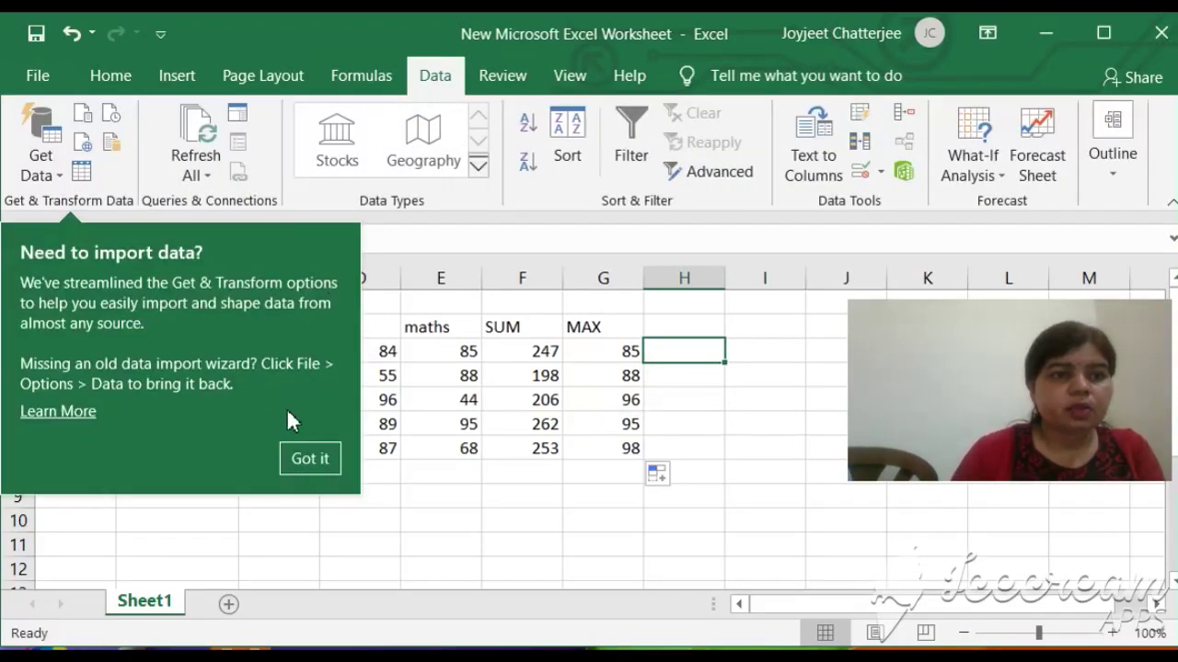
click(310, 459)
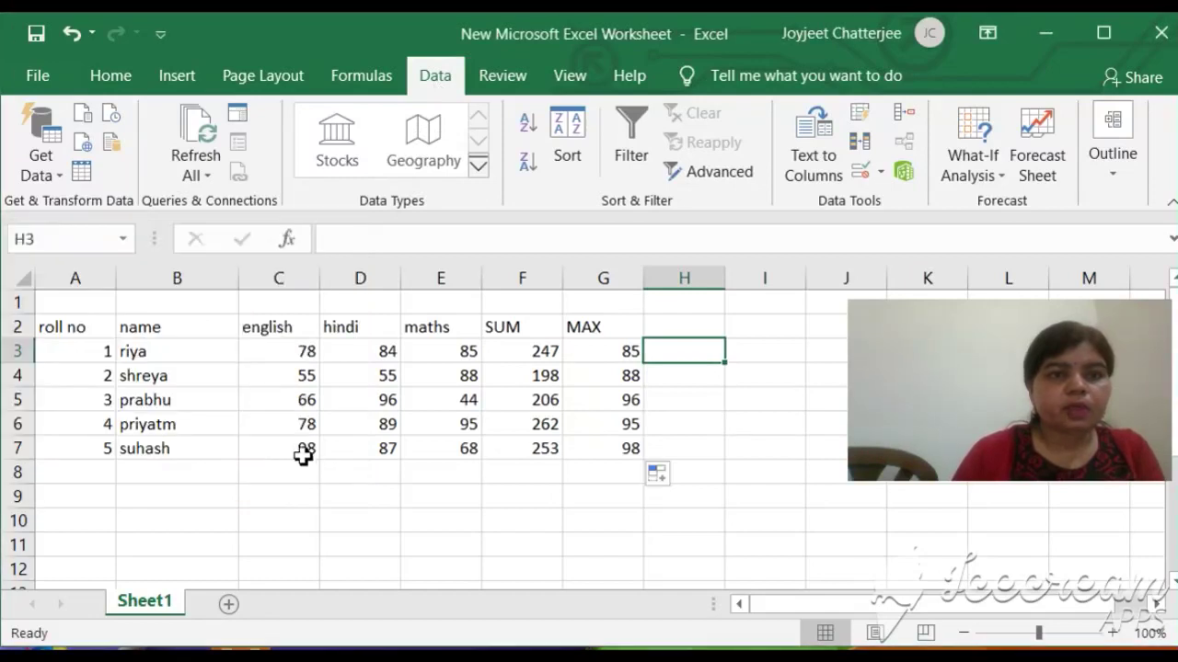
Sort the range A2:E7 by the name column on cell values, in A to Z order
click(101, 322)
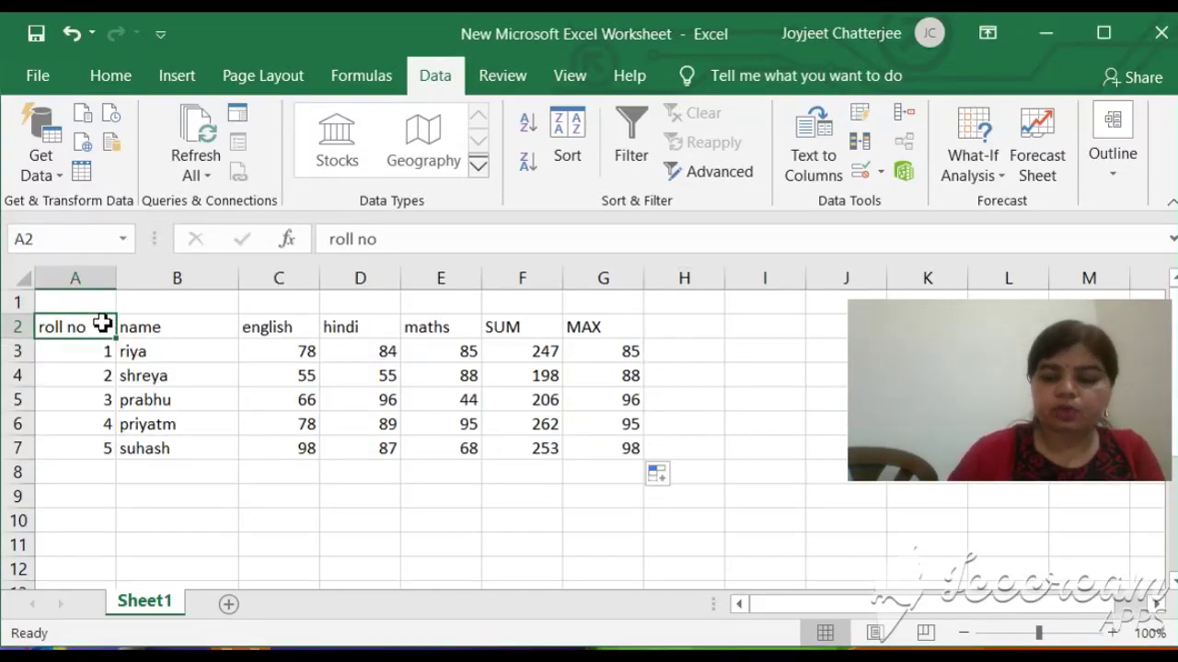
key(shift+Down)
key(shift+Down)
key(shift+Down)
key(shift+Down)
key(shift+Down)
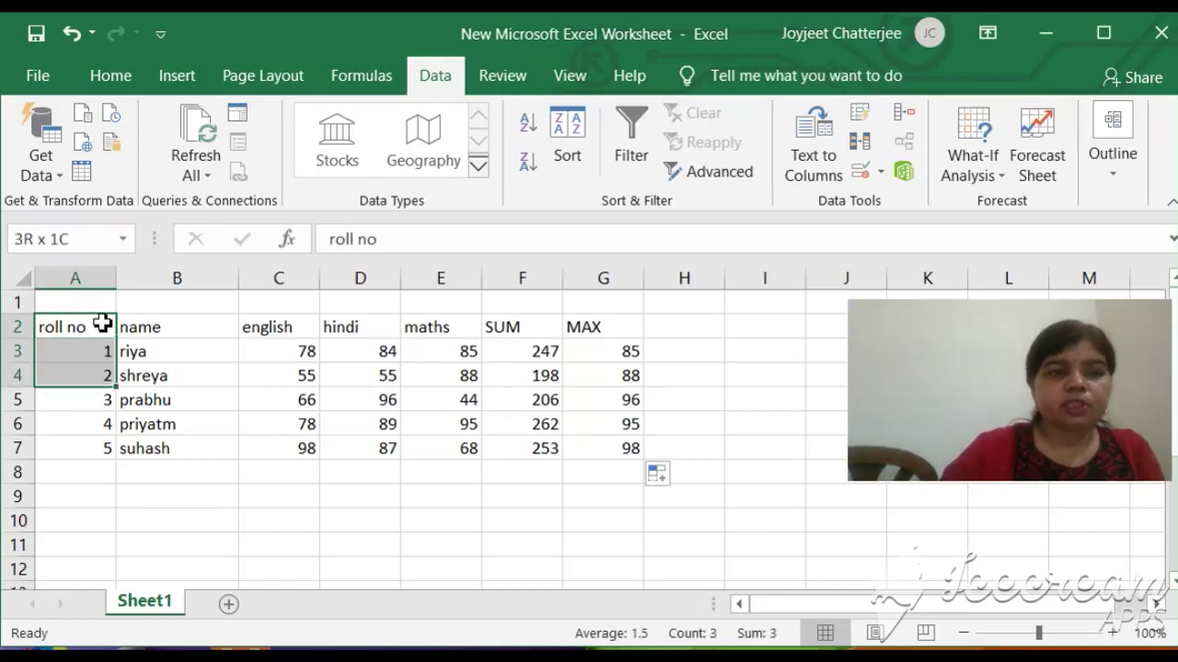
key(shift+Right)
key(shift+Right)
key(shift+Right)
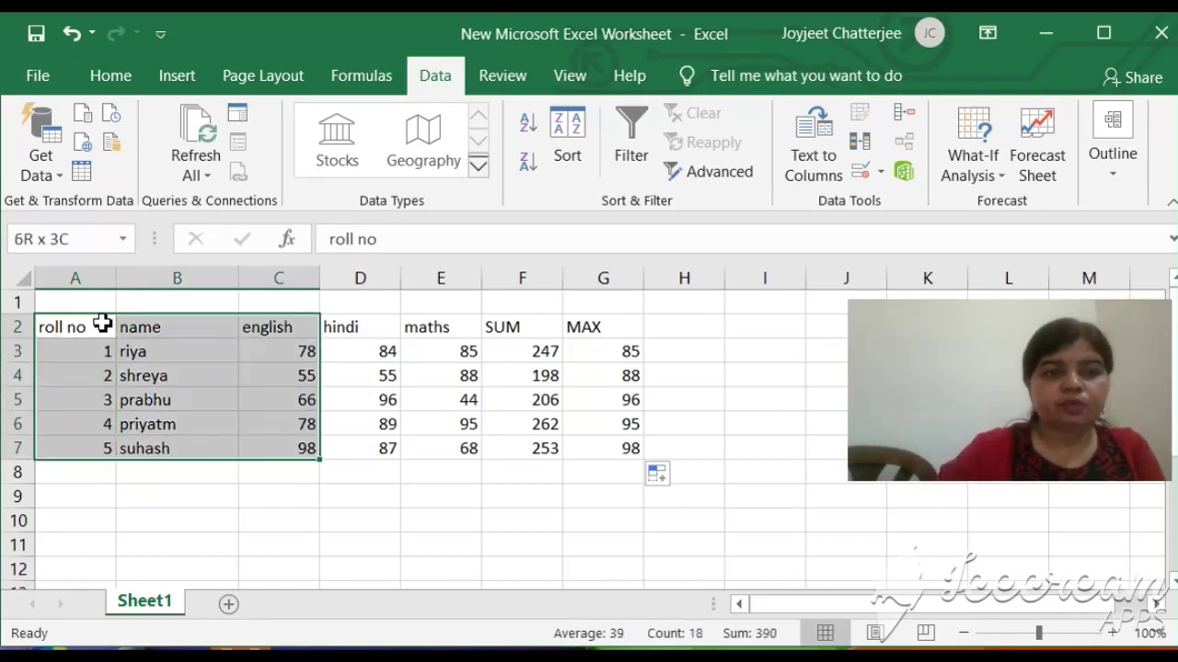
key(shift+Right)
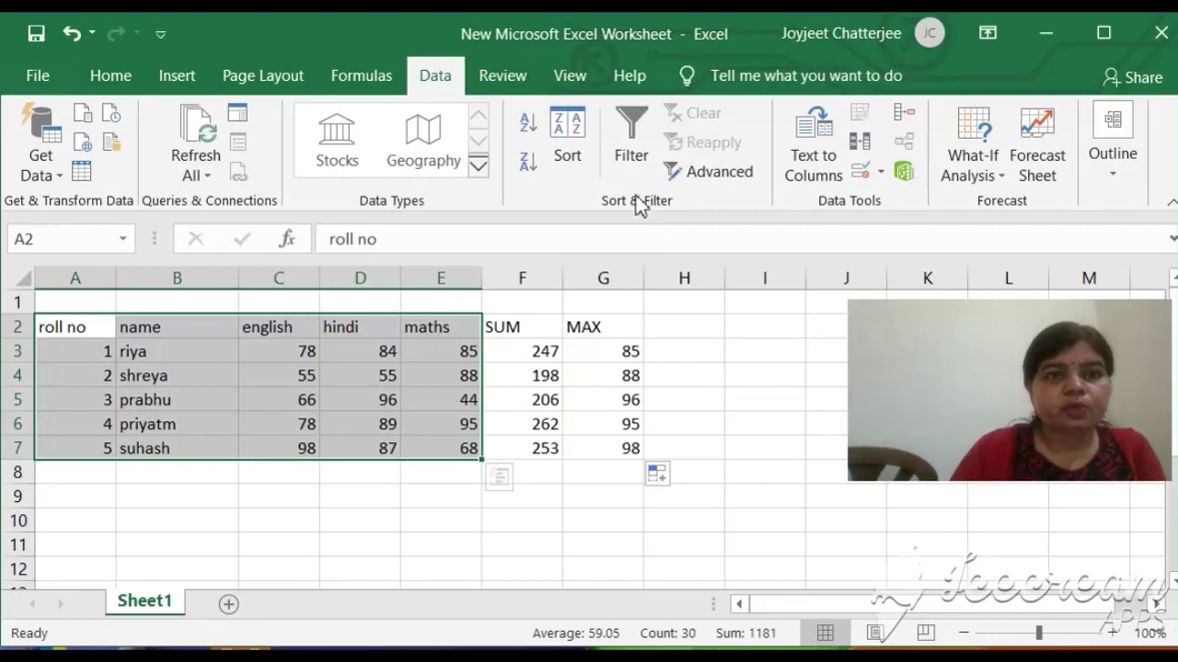
click(568, 125)
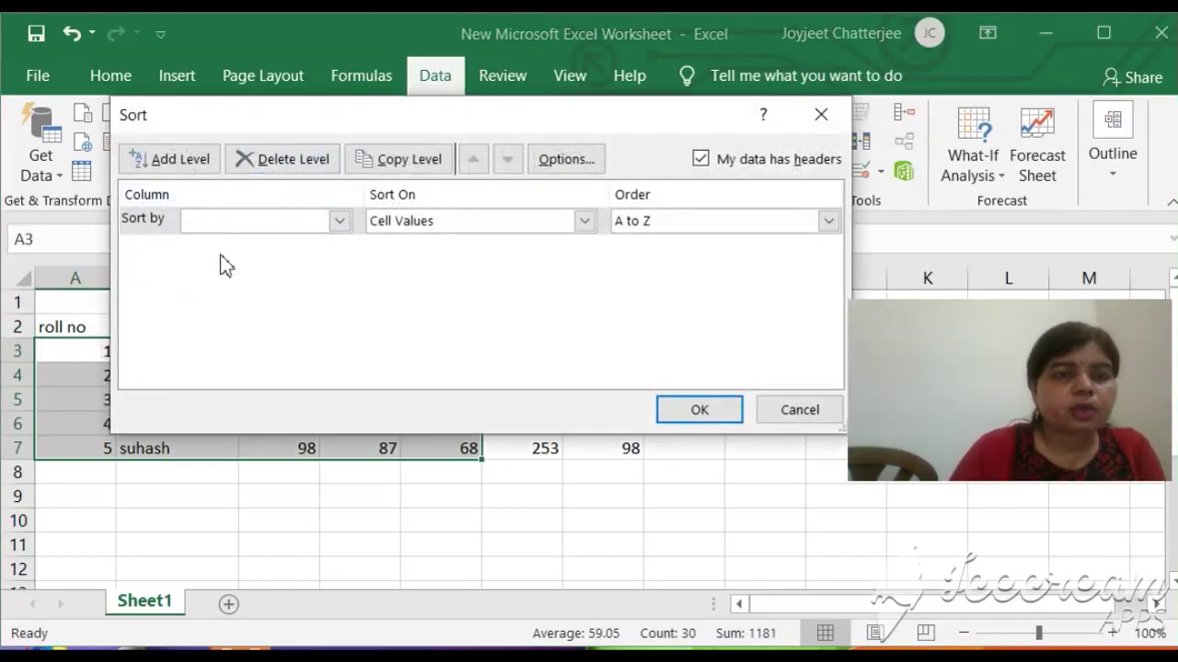
click(339, 220)
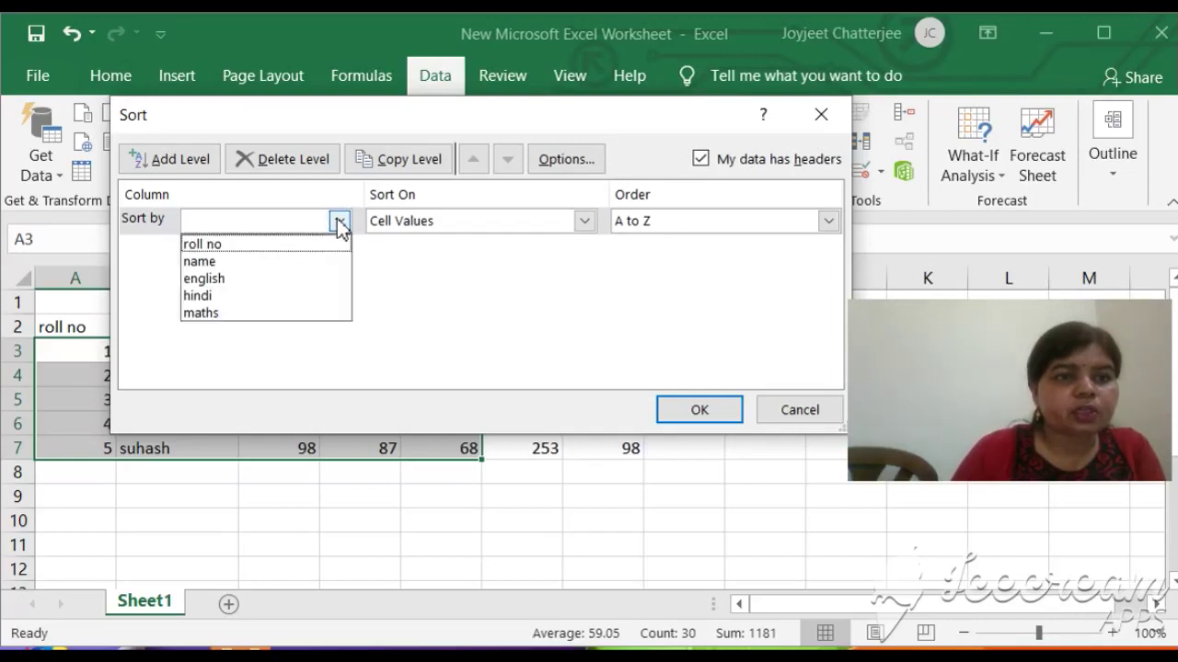
click(269, 262)
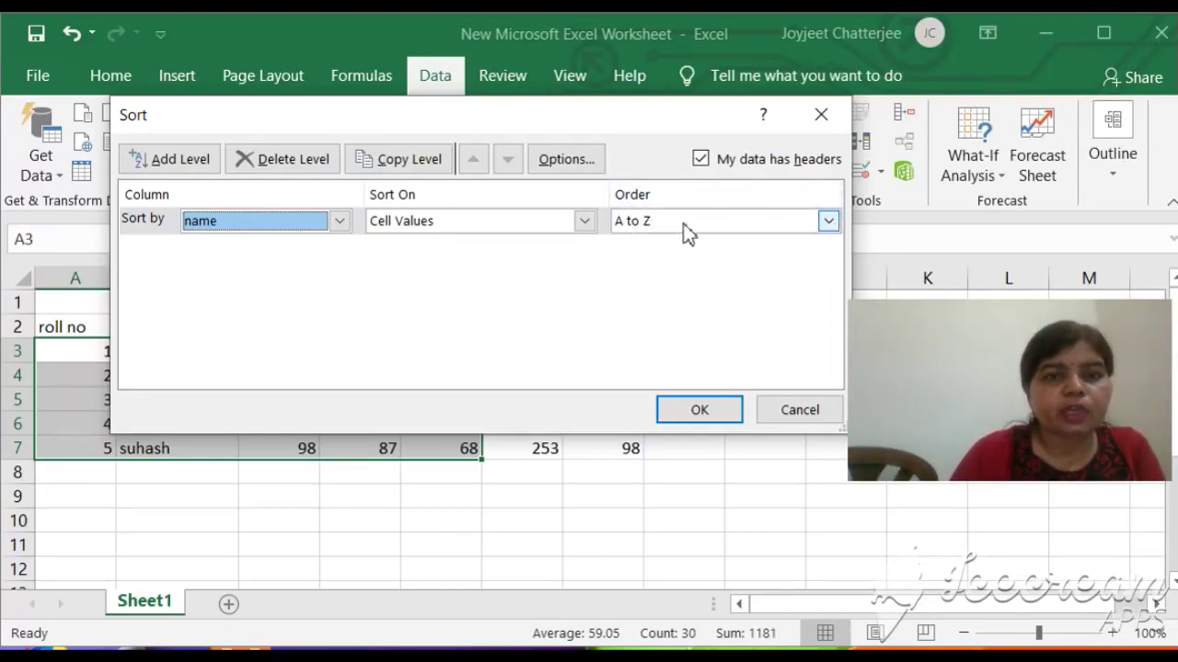
click(699, 413)
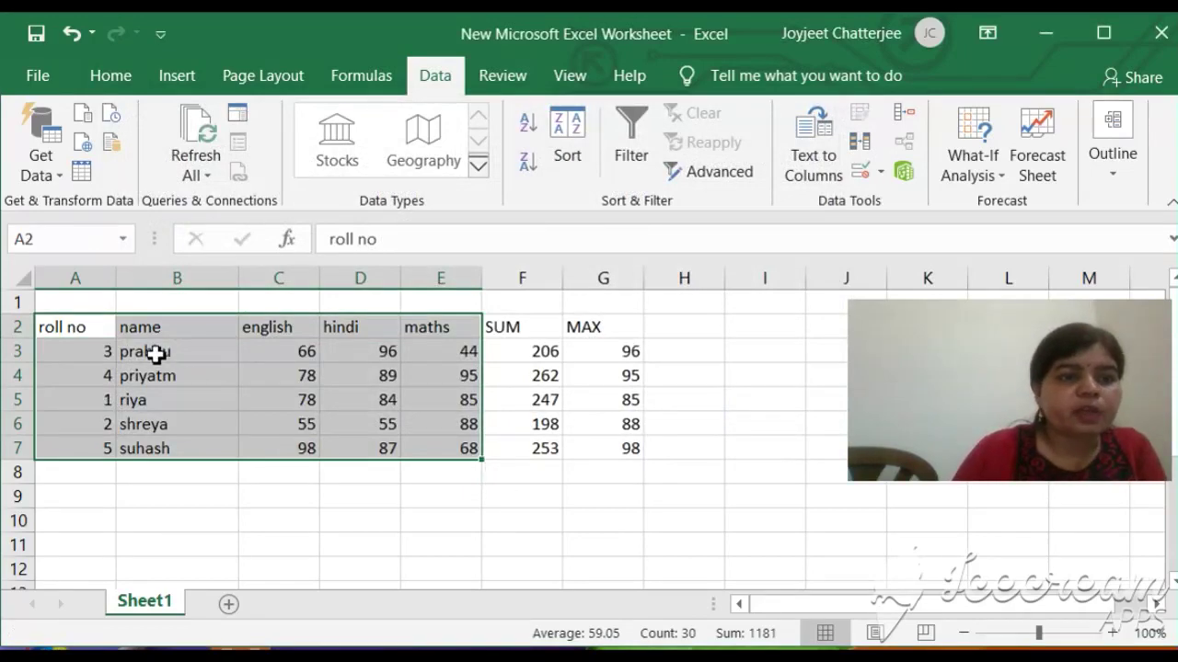
click(190, 493)
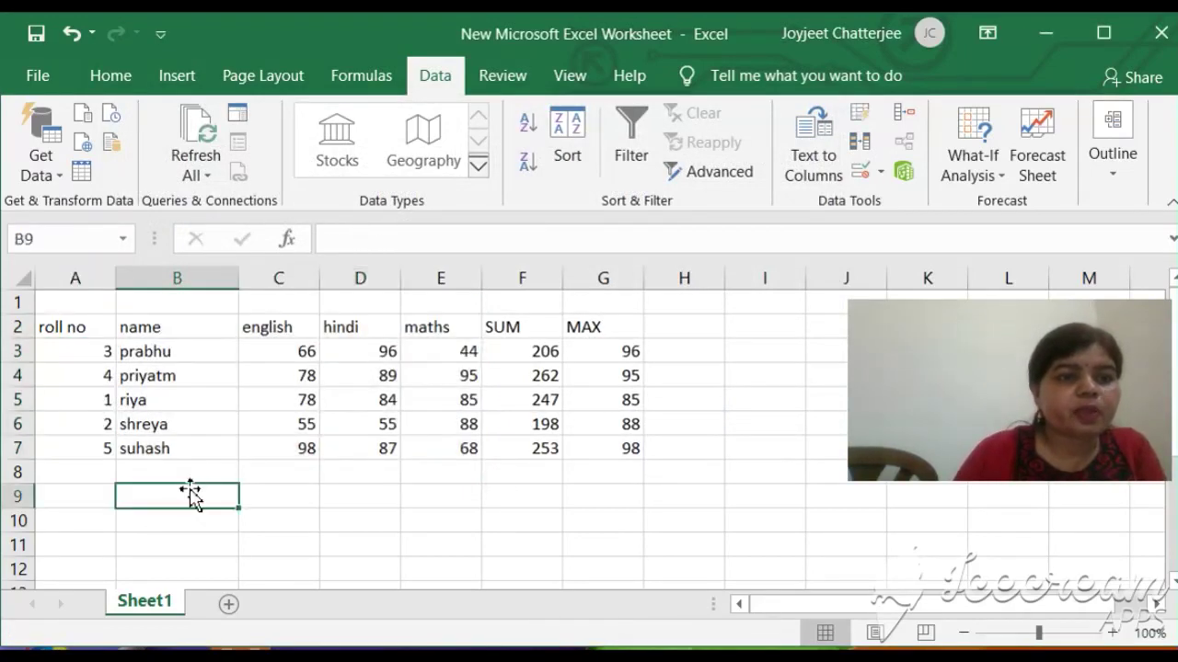
Examine the alphabetical order in the name column and the roll numbers that moved with the names
click(153, 322)
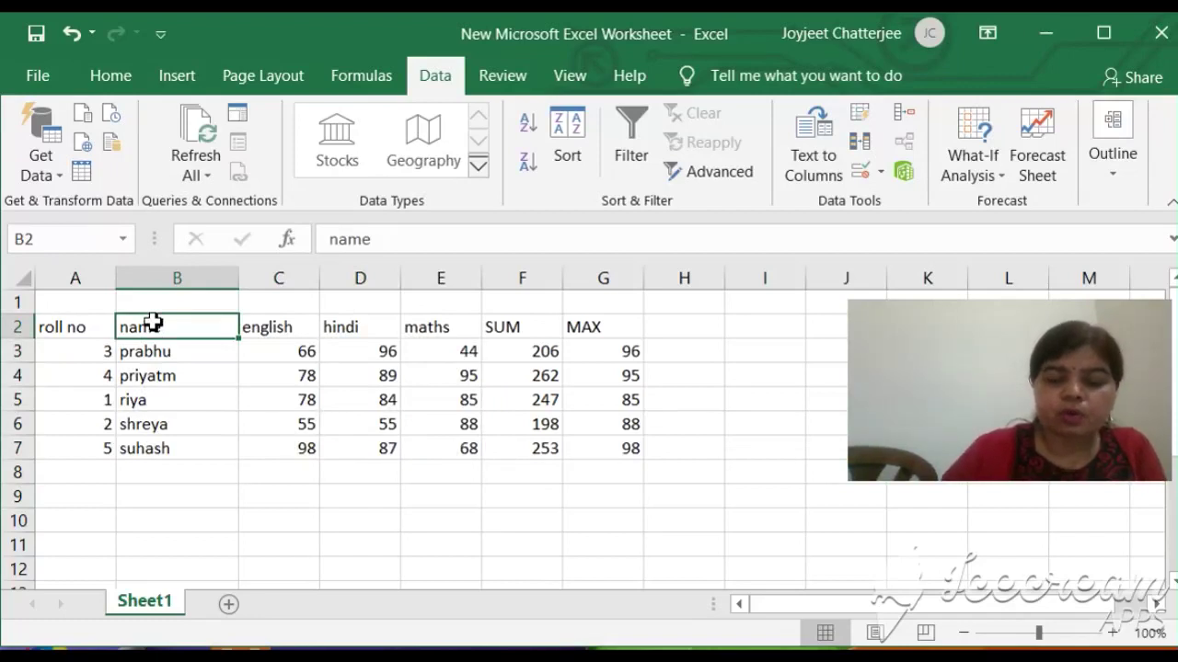
key(shift+Down)
key(shift+Down)
key(shift+Down)
key(shift+Down)
key(shift+Down)
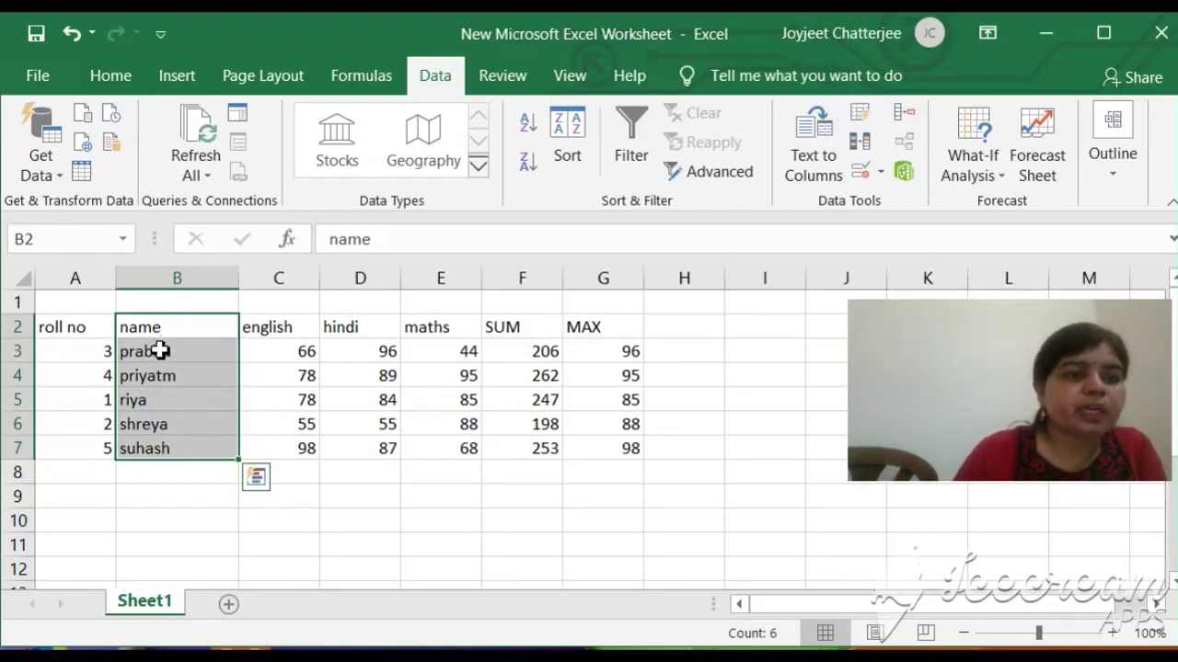
click(94, 398)
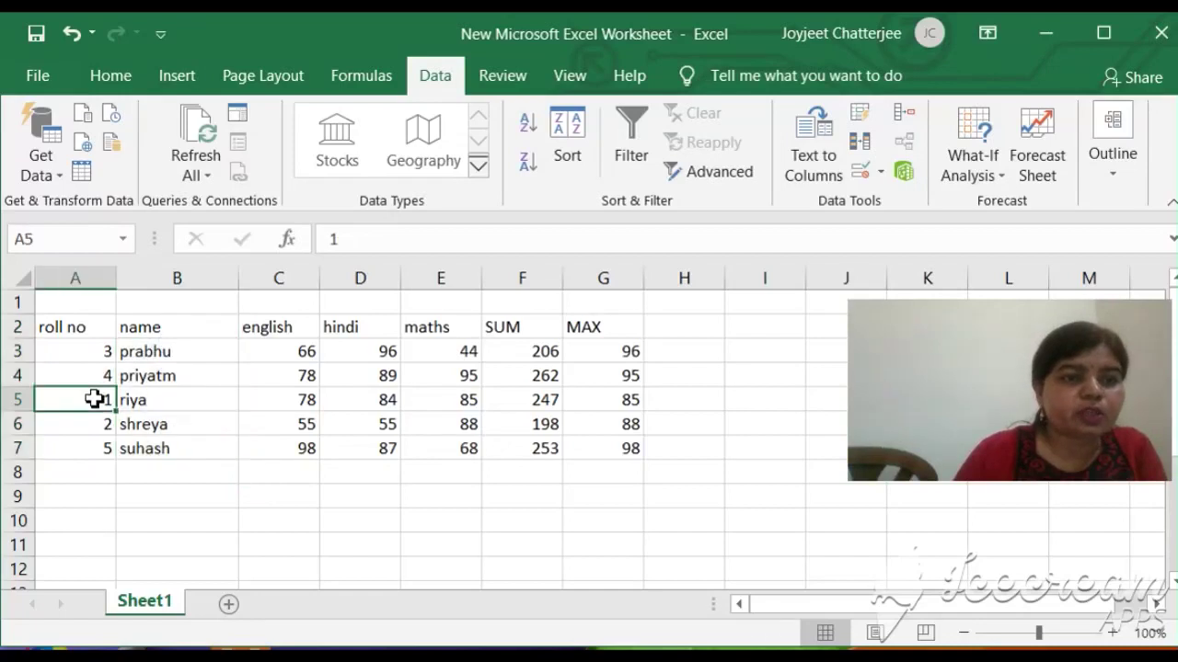
click(86, 354)
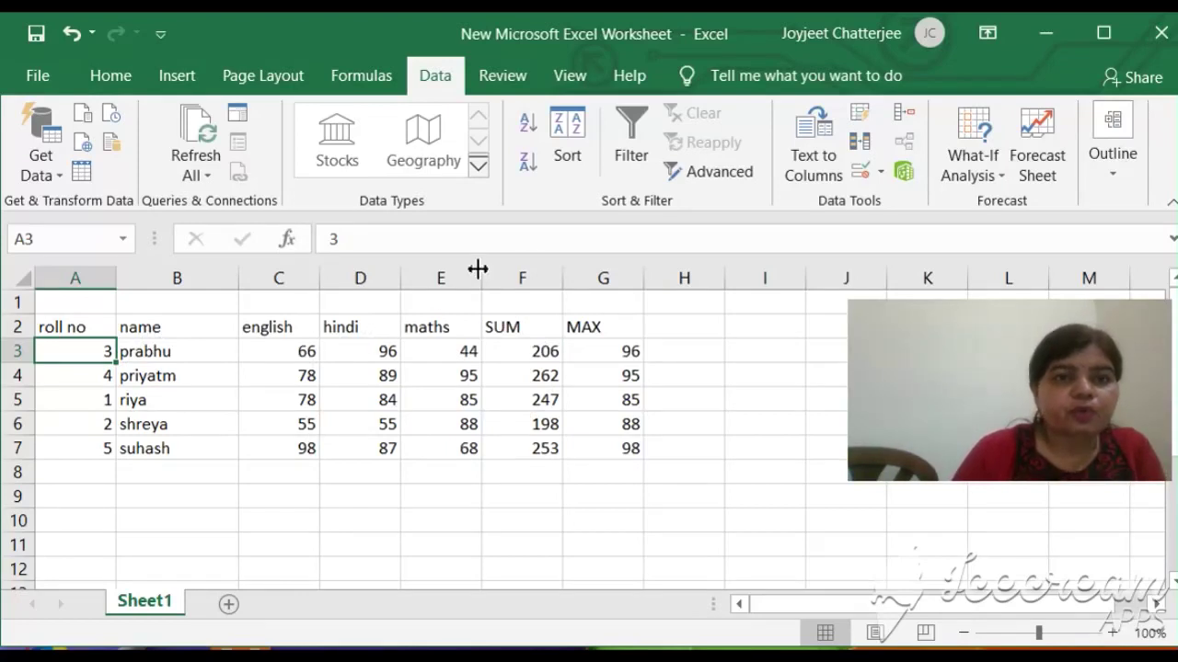
click(568, 138)
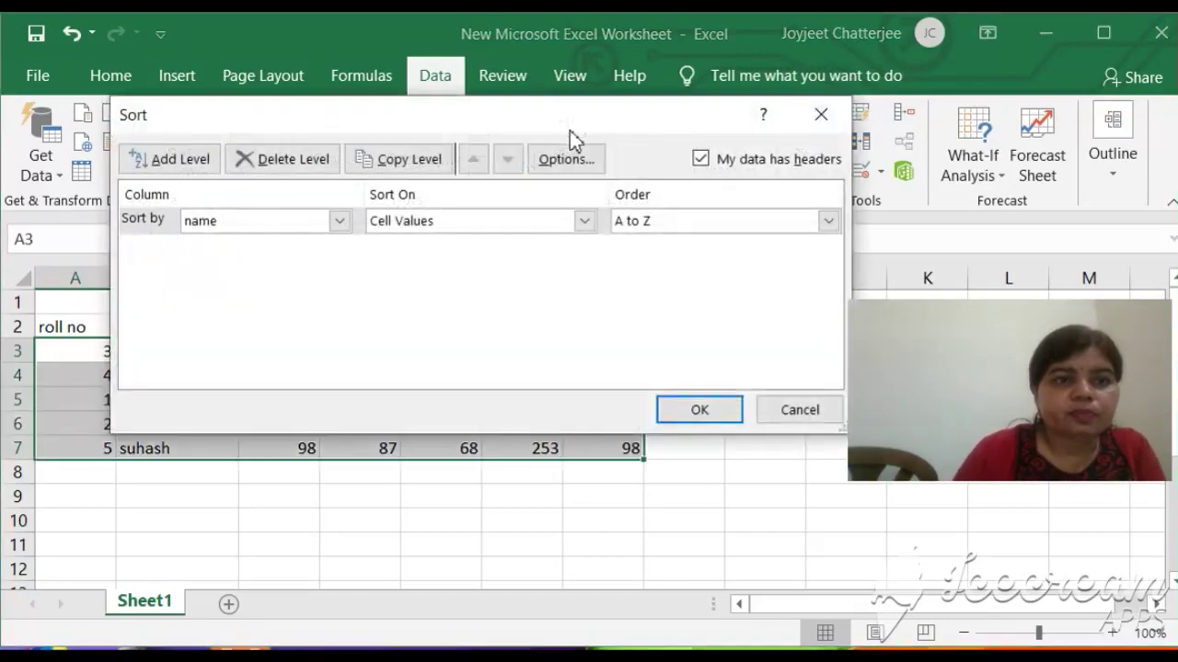
click(814, 411)
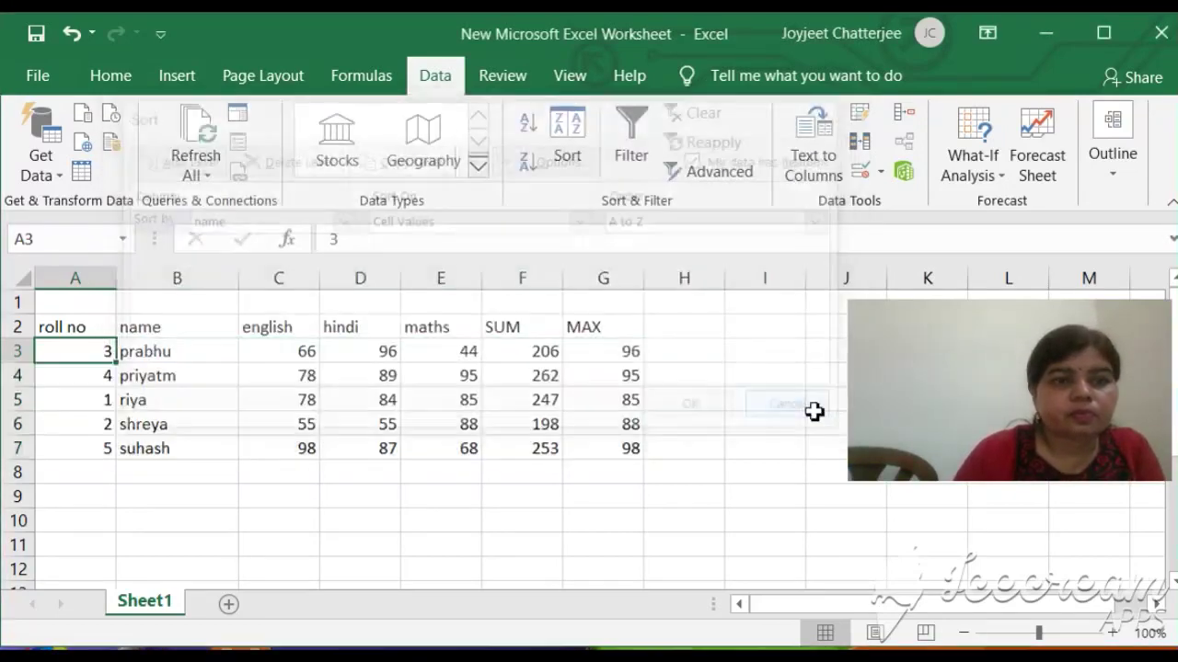
click(577, 134)
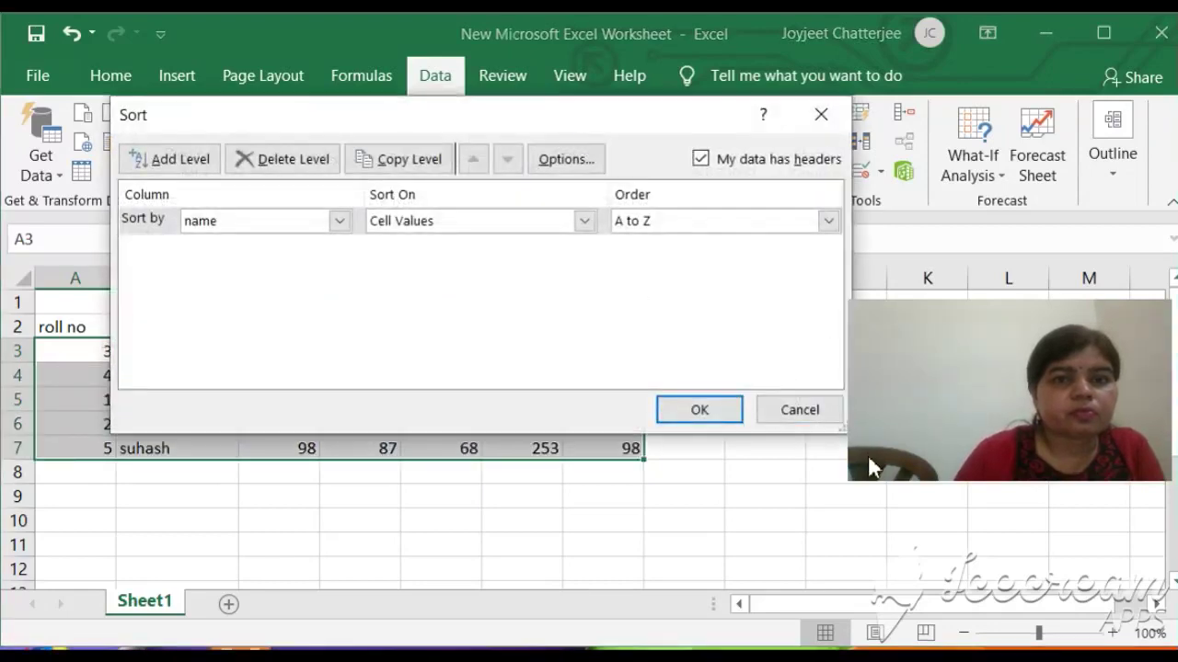
click(814, 411)
click(815, 402)
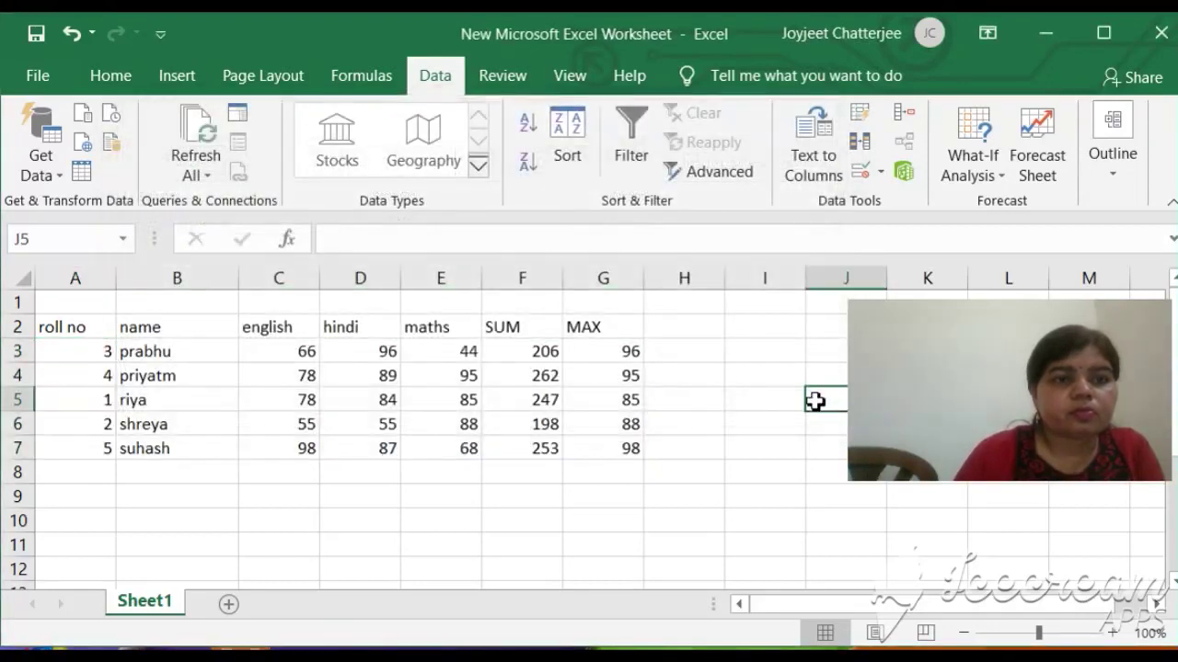
click(579, 137)
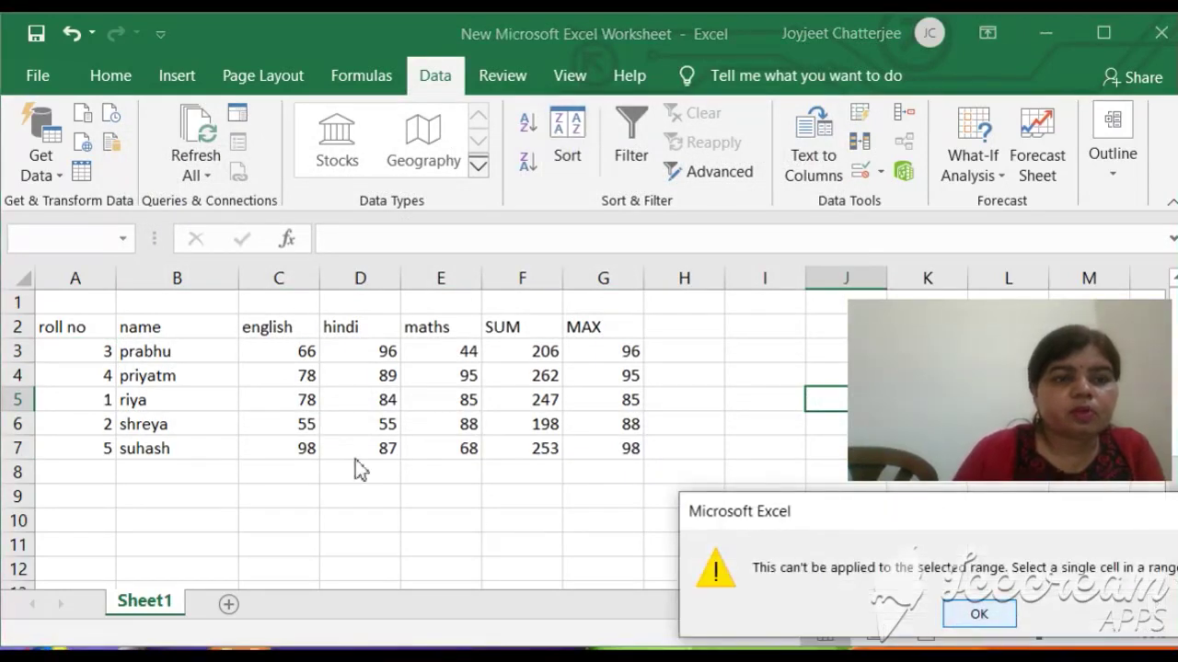
click(1010, 624)
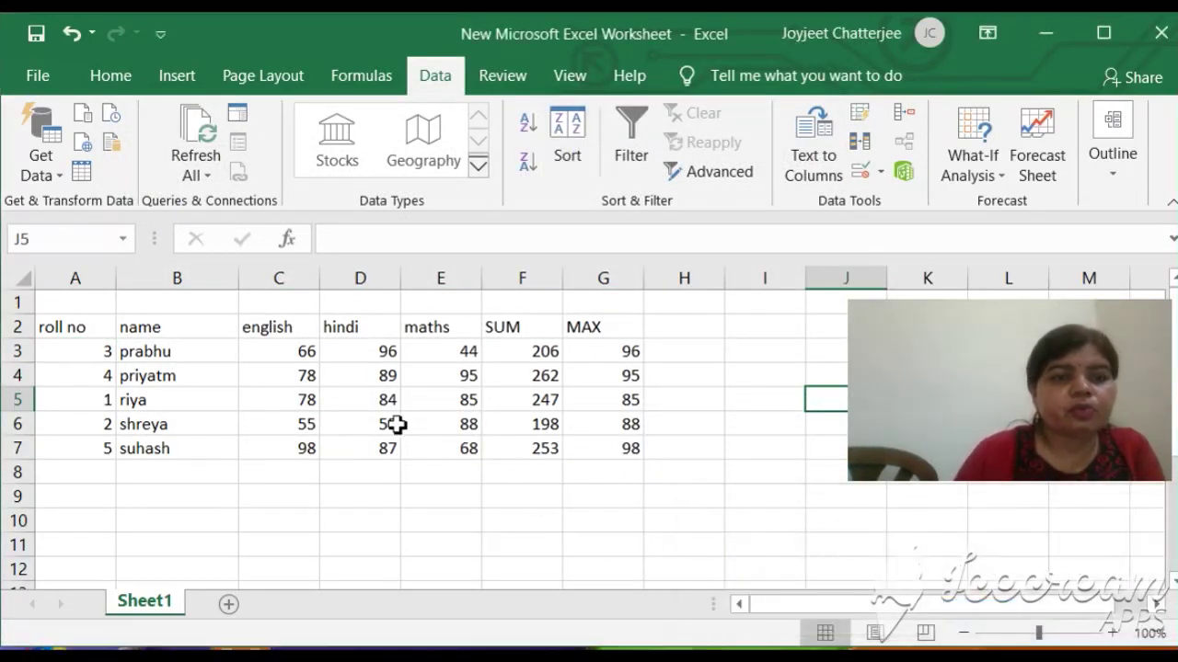
click(107, 333)
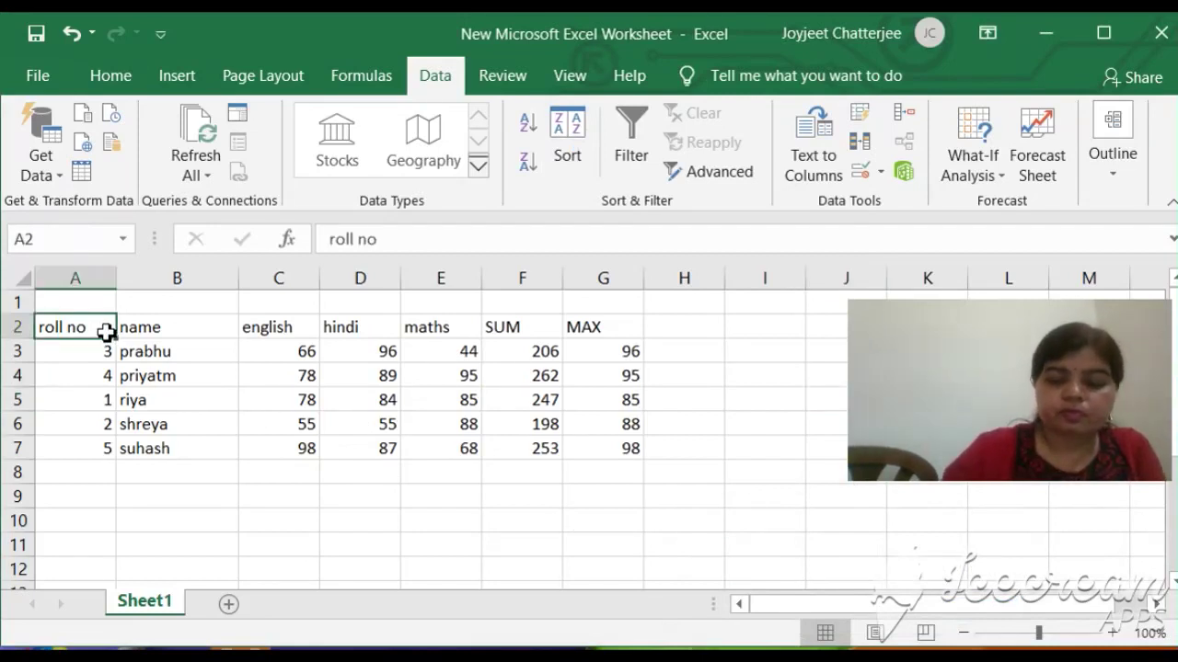
key(shift+Right)
key(shift+Right)
key(shift+Right)
key(shift+Right)
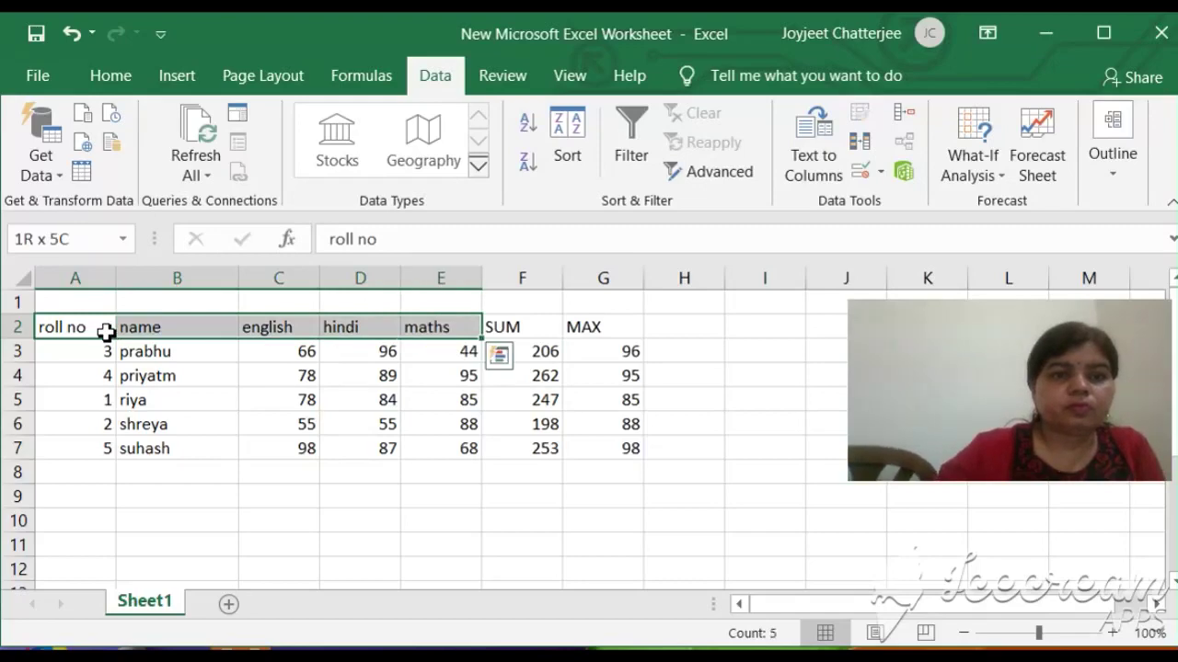
key(shift+Down)
key(shift+Down)
key(shift+Down)
key(shift+Down)
key(shift+Down)
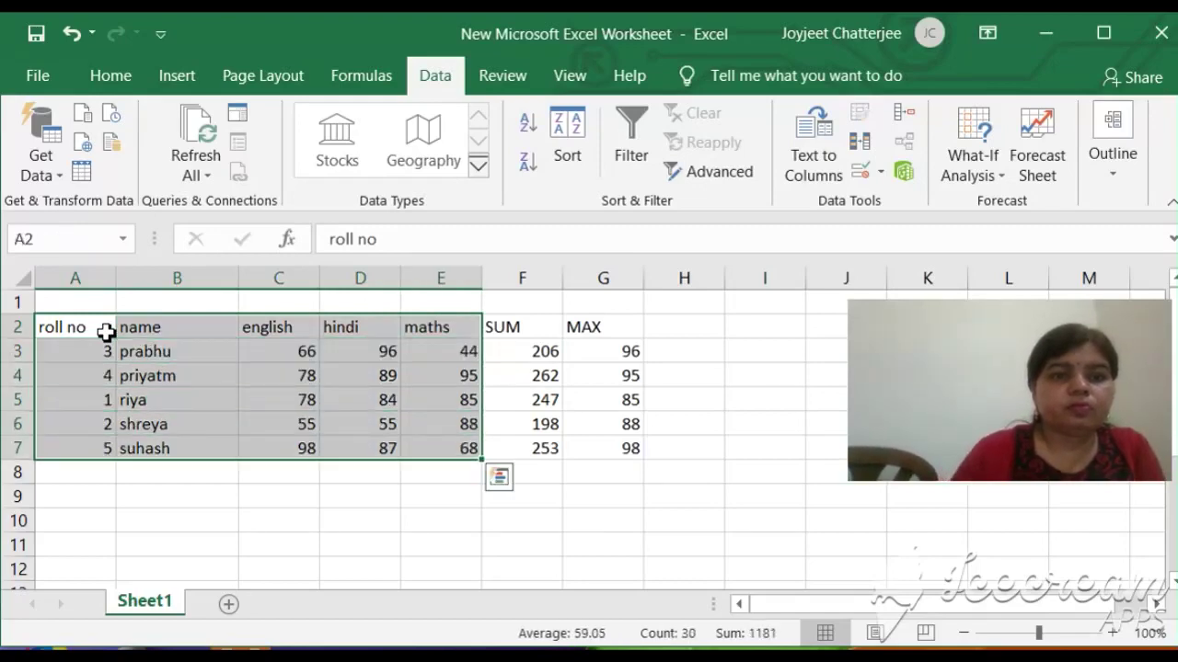
click(568, 154)
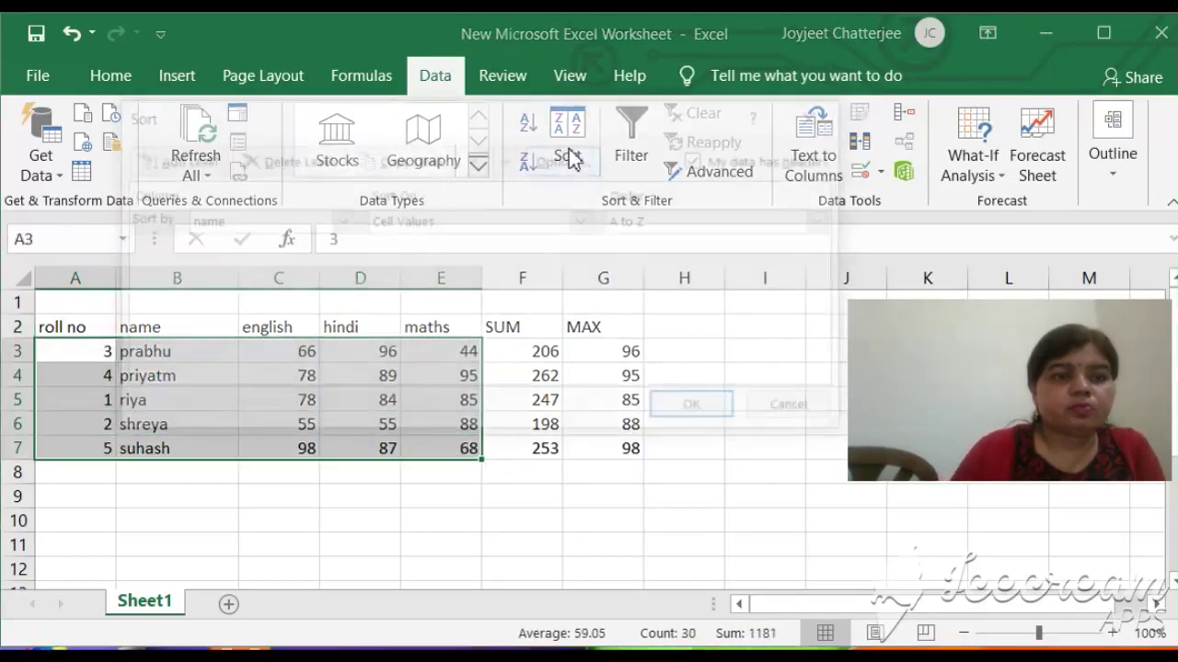
click(802, 409)
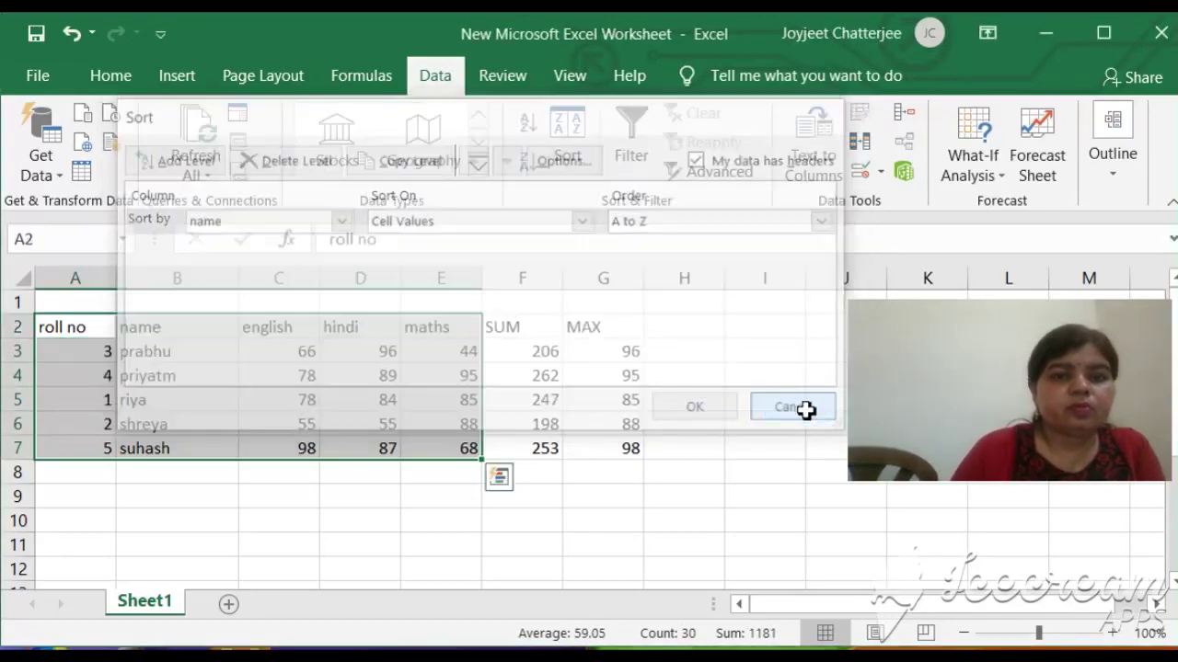
click(798, 408)
Undo the sort by name and deselect the table
key(ctrl+z)
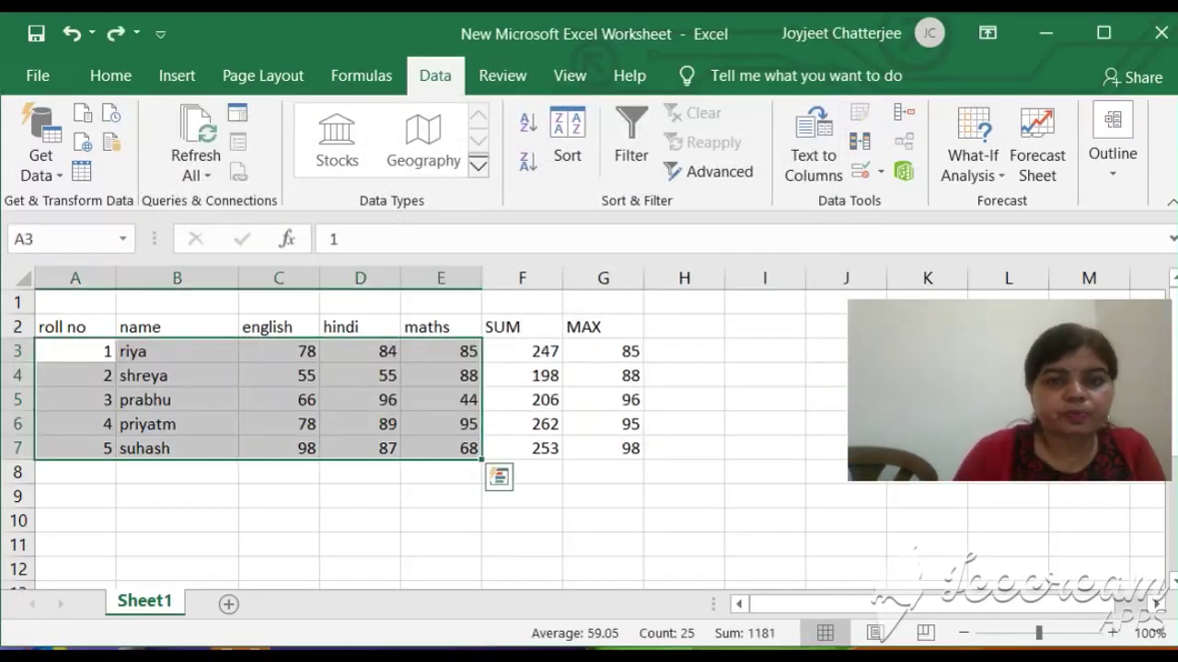
click(716, 480)
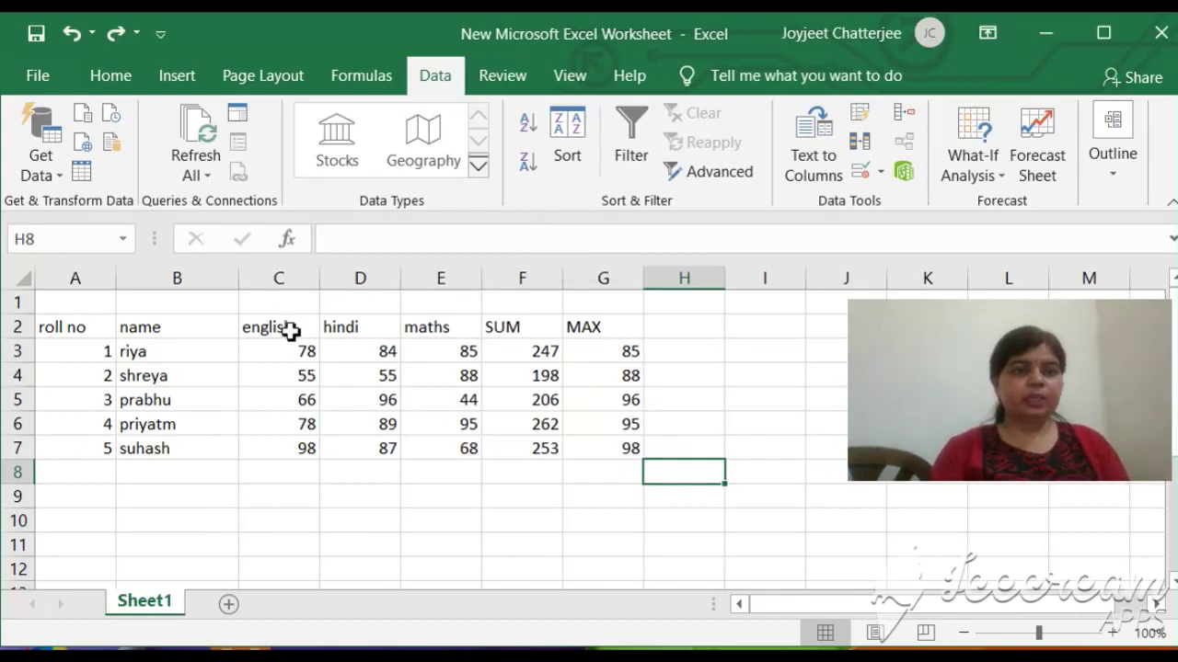
Sort the whole table A2:G7 by the english column on cell values, from smallest to largest
click(86, 329)
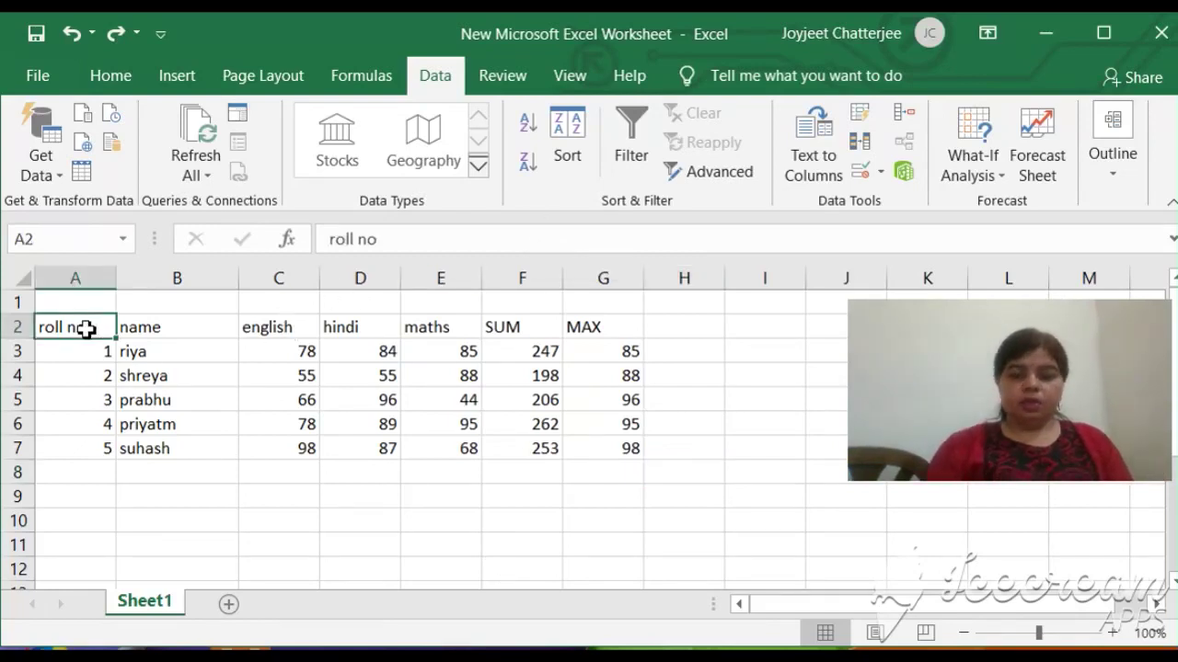
key(shift+Down)
key(shift+Down)
key(shift+Down)
key(shift+Down)
key(shift+Down)
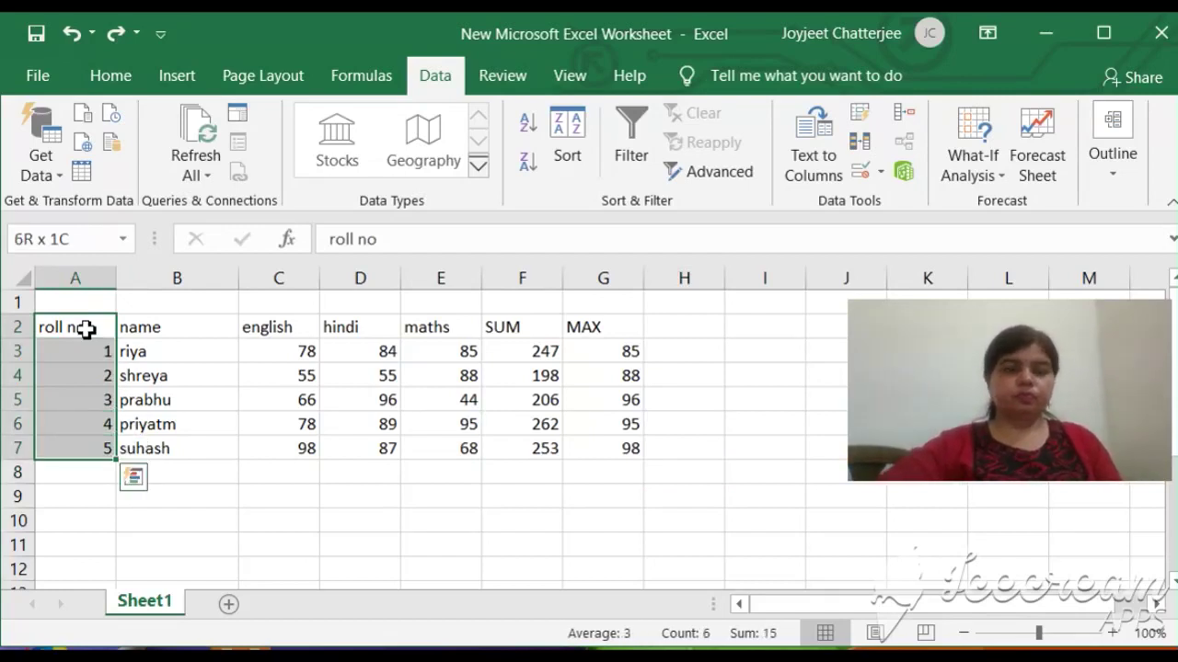
key(shift+Right)
key(shift+Right)
key(shift+Right)
key(shift+Right)
key(shift+Right)
key(shift+Right)
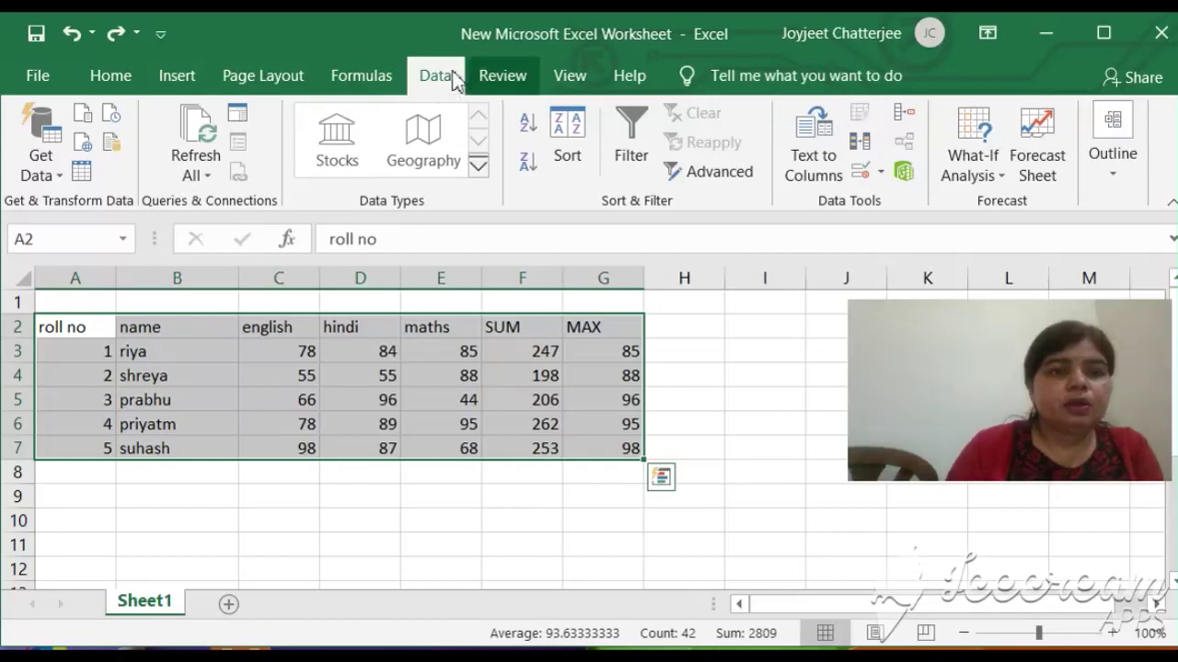
click(575, 136)
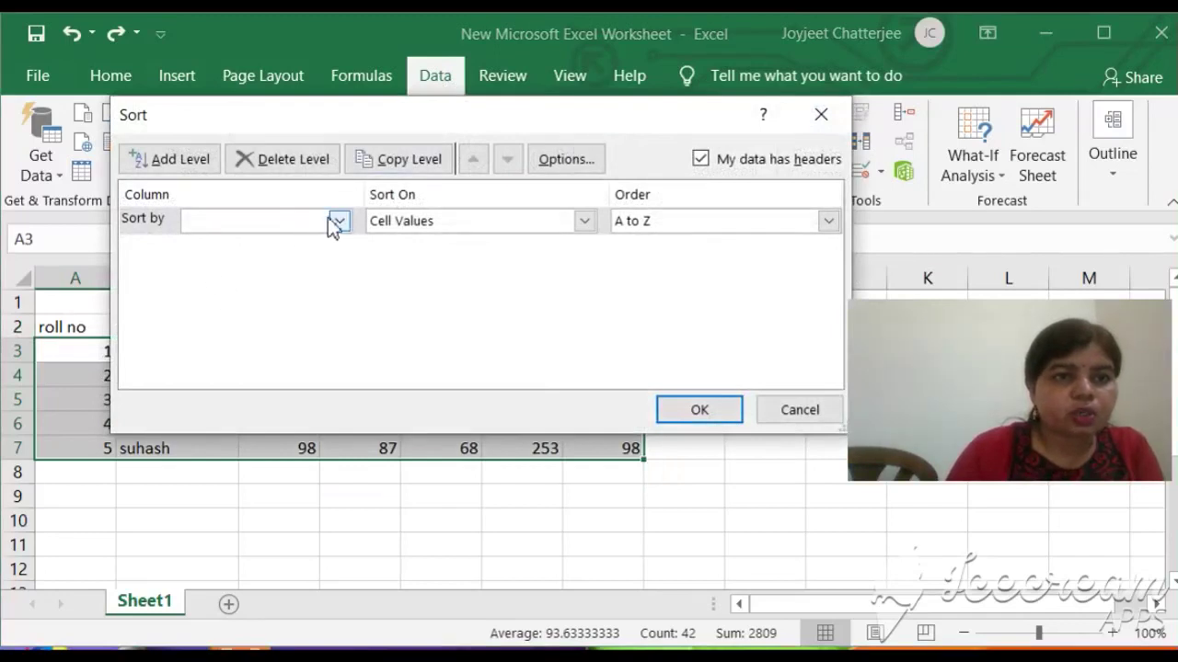
click(339, 221)
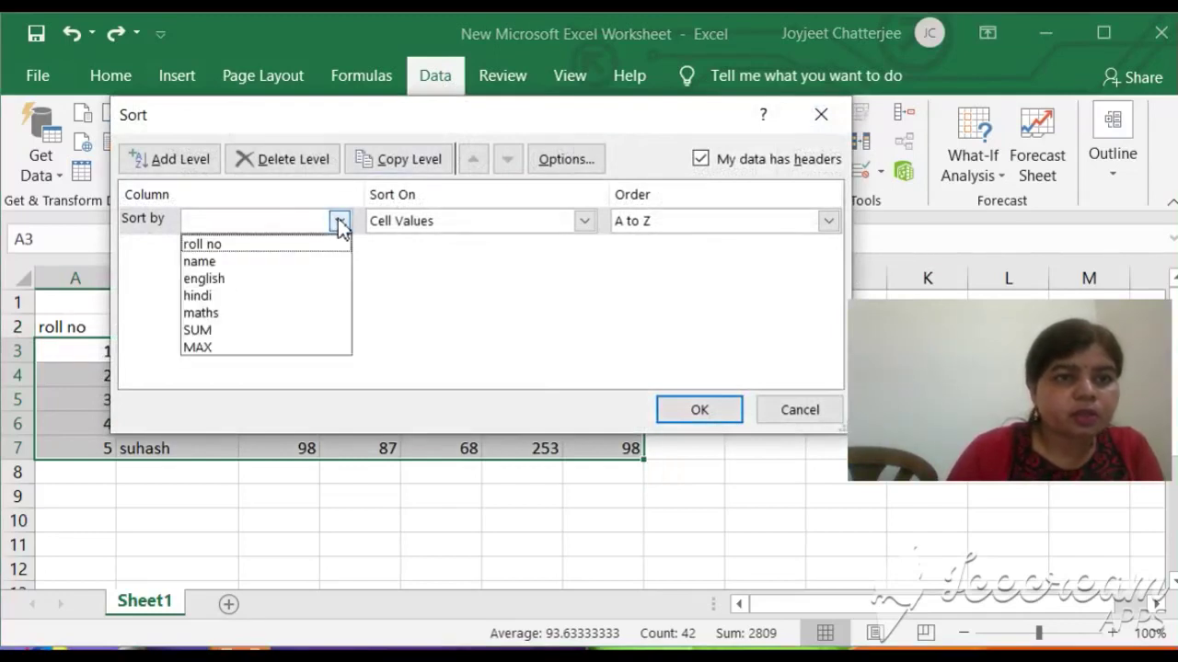
click(238, 280)
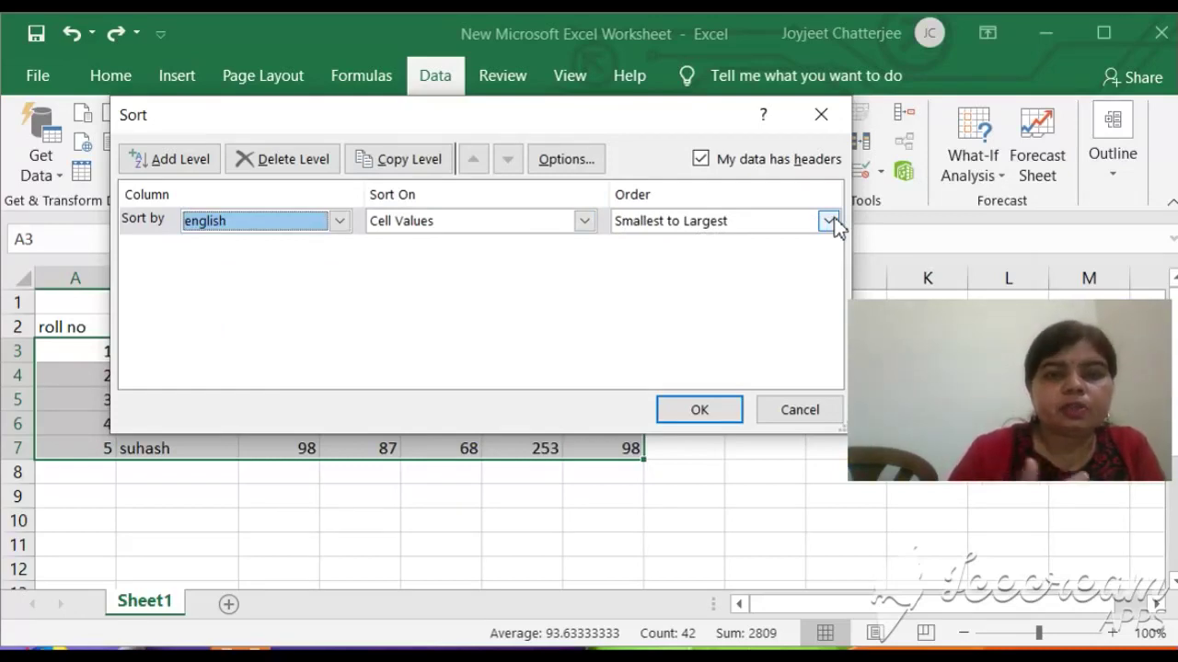
click(699, 410)
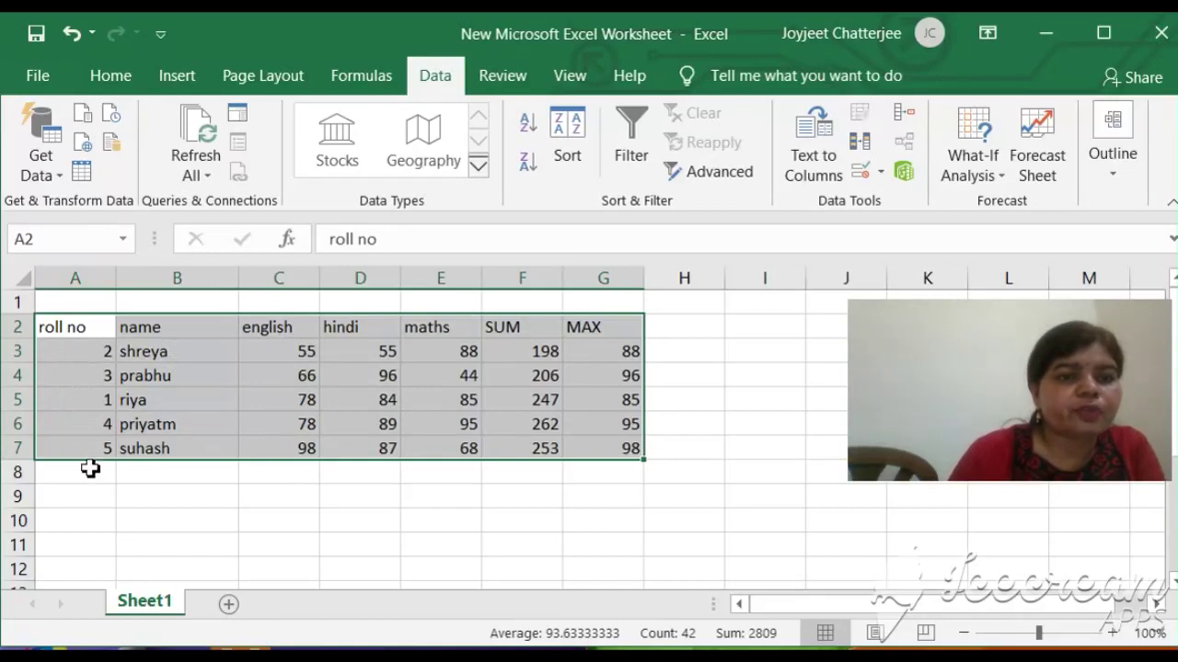
click(721, 431)
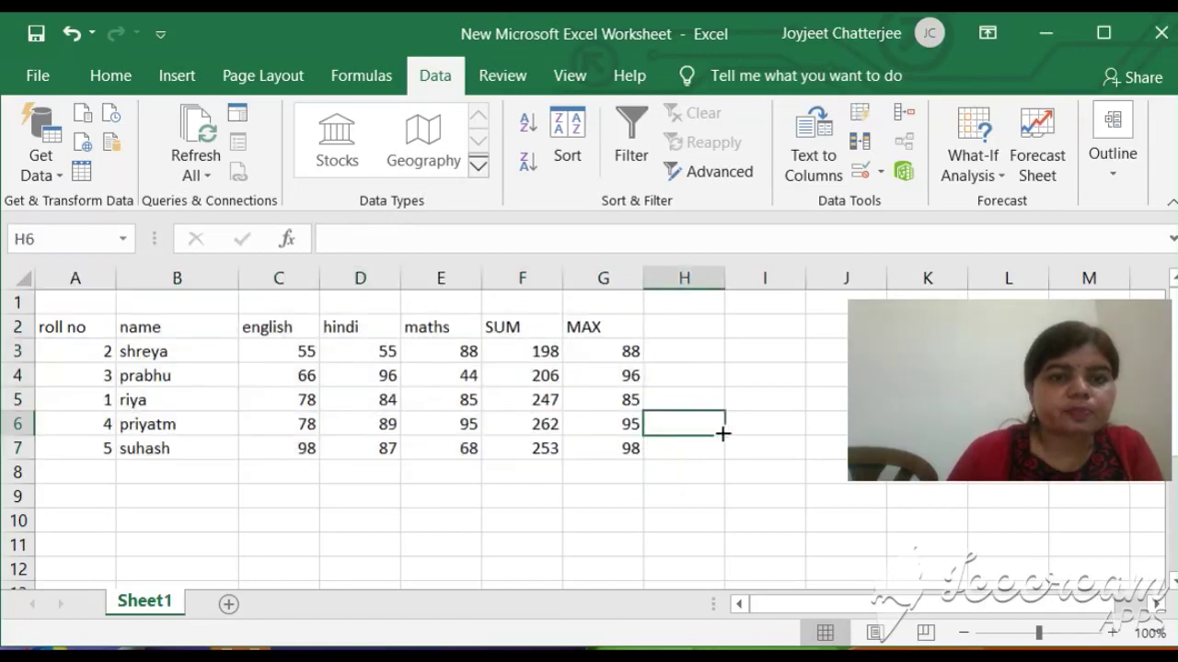